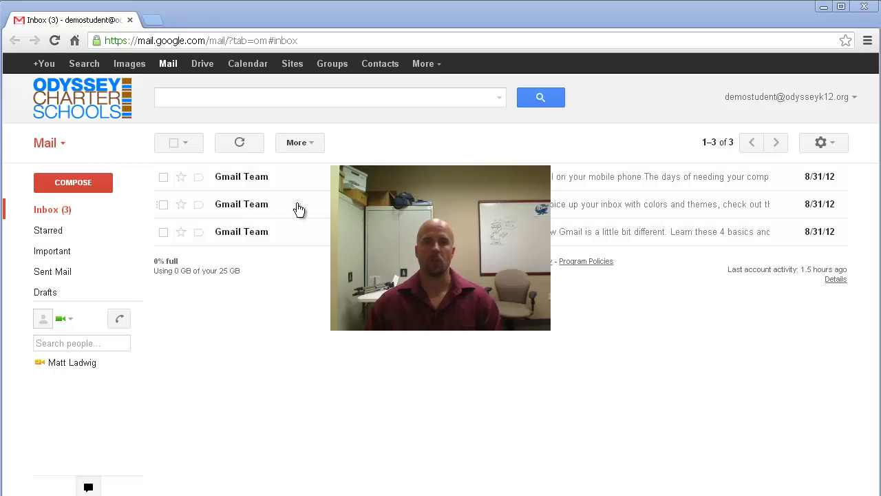
# - Open Google Drive from Gmail's Google bar in a new tab
pyautogui.click(200, 65)
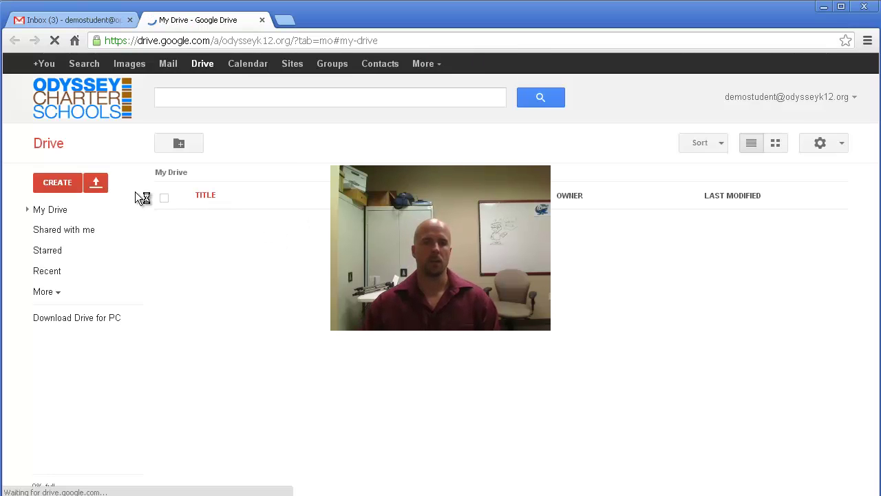
# - Create a new Google Slides presentation from Drive's CREATE menu
pyautogui.click(61, 181)
pyautogui.click(75, 282)
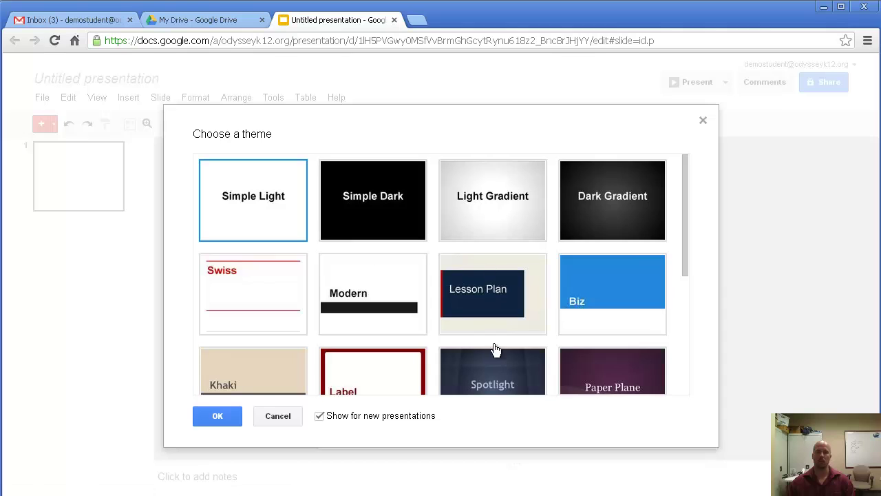
# - Apply the Spotlight theme to the new presentation
pyautogui.click(504, 378)
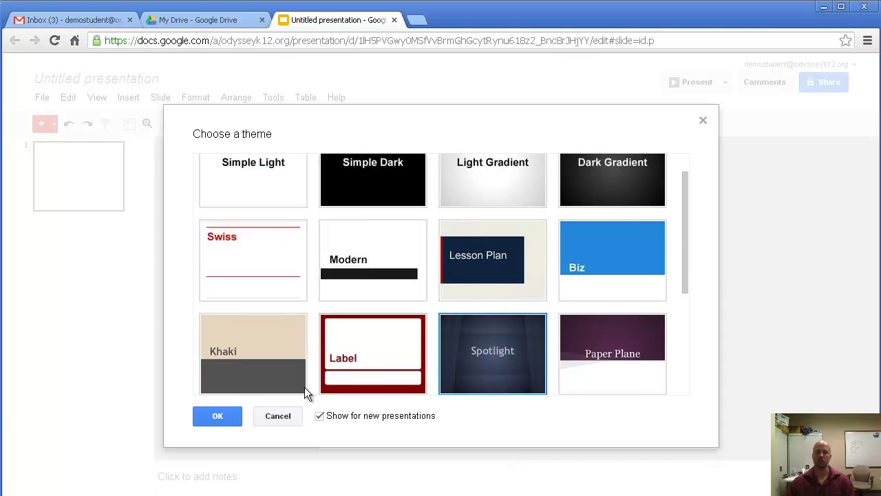
pyautogui.click(219, 418)
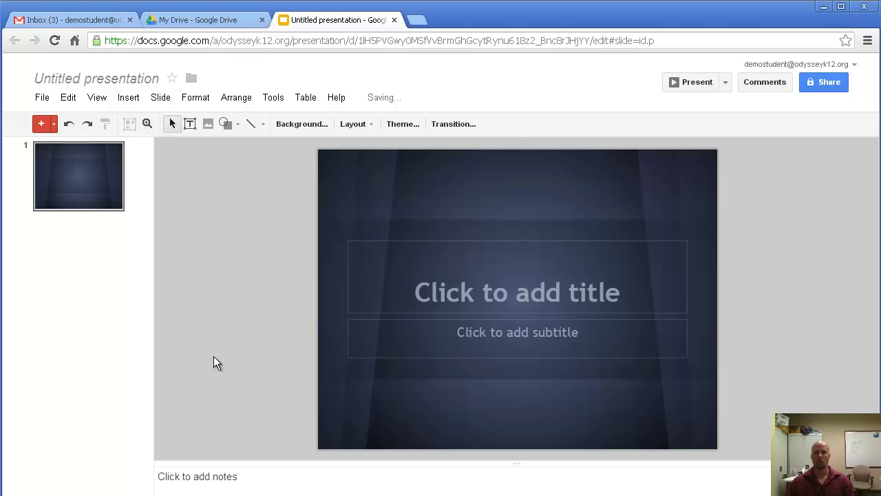
# - Rename 'Untitled presentation' to 'Business Software Applications'
pyautogui.click(119, 81)
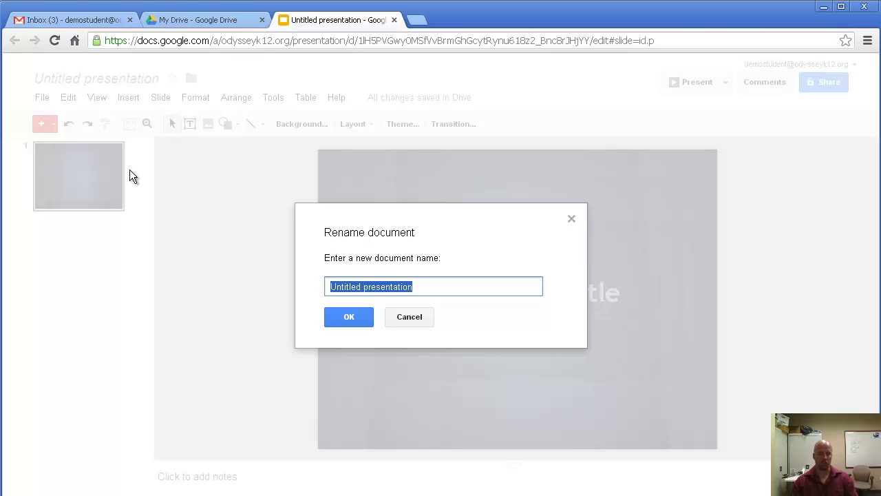
pyautogui.write('Business Software Applications')
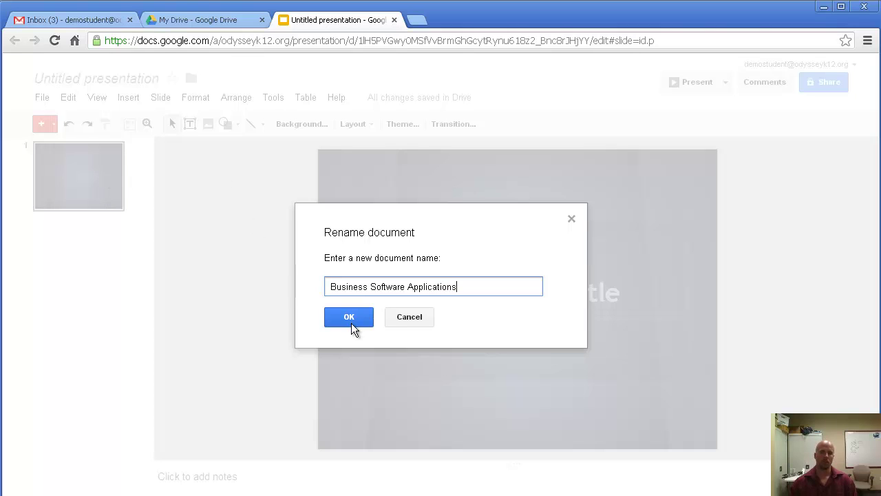
pyautogui.click(350, 320)
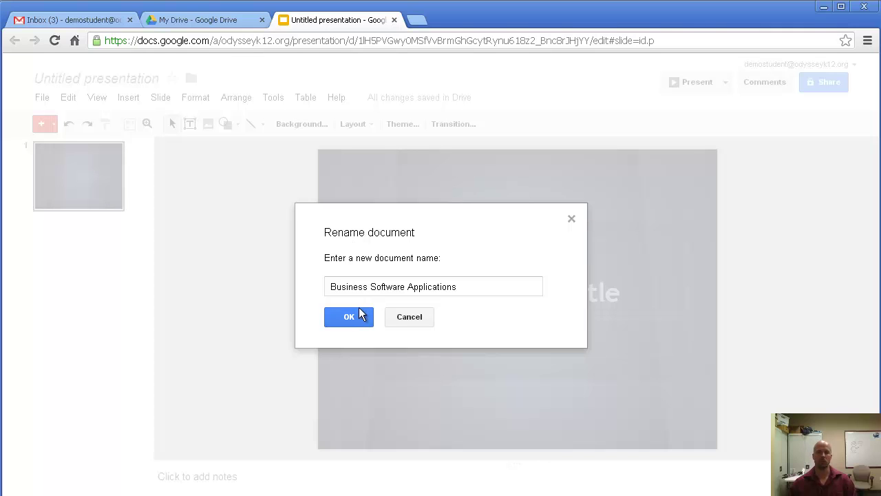
pyautogui.click(350, 317)
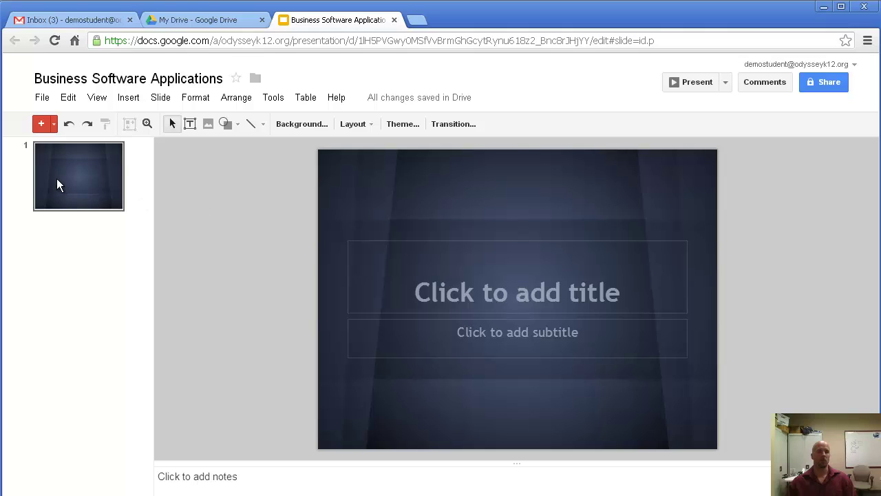
# - Paste 'Create online presentations with Google Slides' as the title and type the presenter's name as subtitle
pyautogui.click(490, 291)
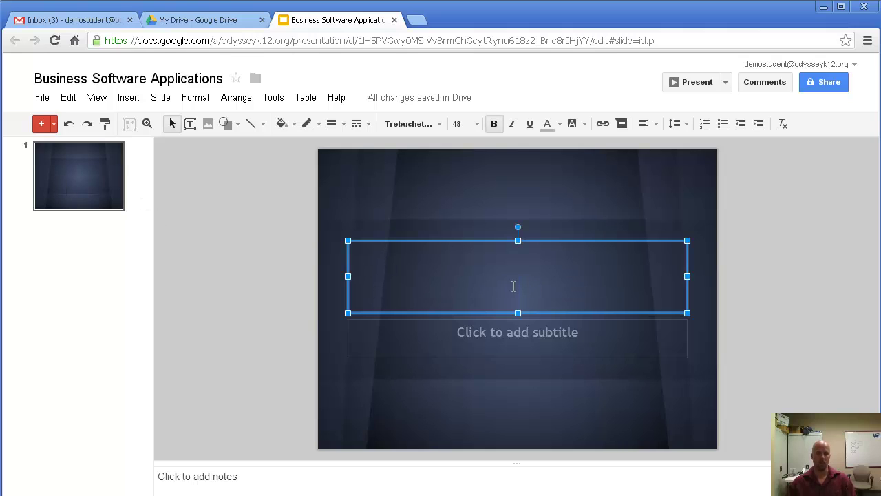
pyautogui.write('Create online presentations with Google Slides')
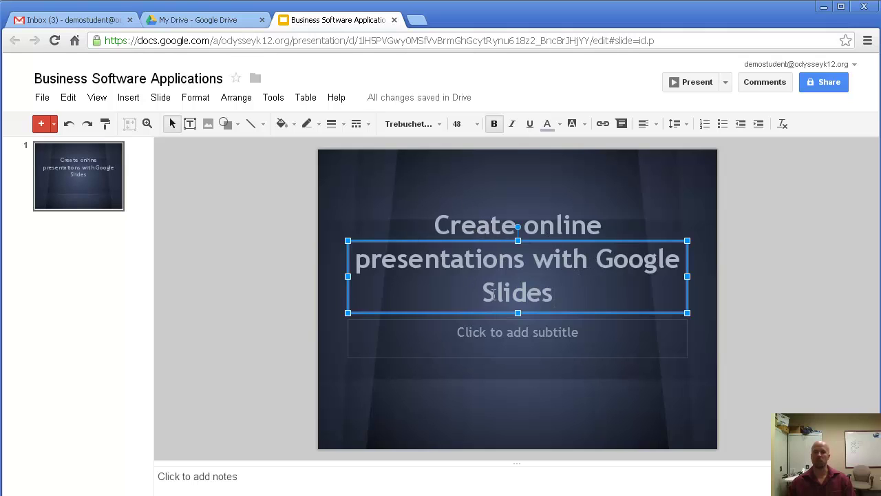
pyautogui.click(581, 332)
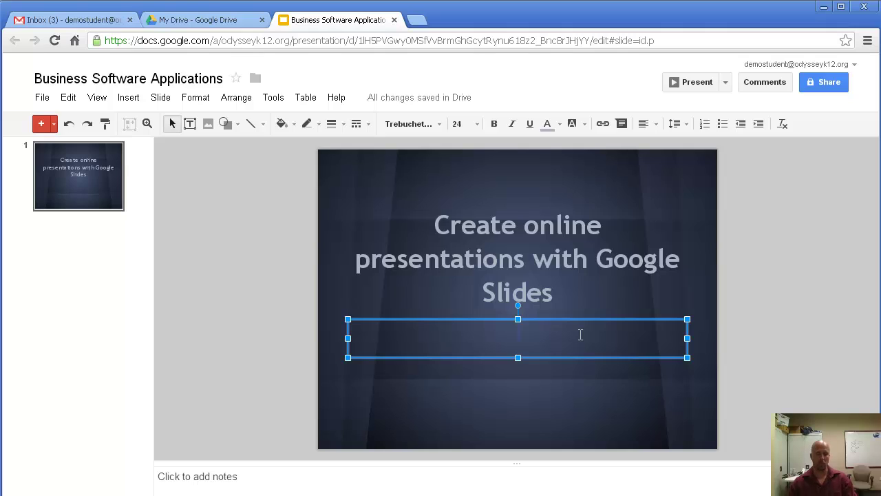
pyautogui.write('Matt')
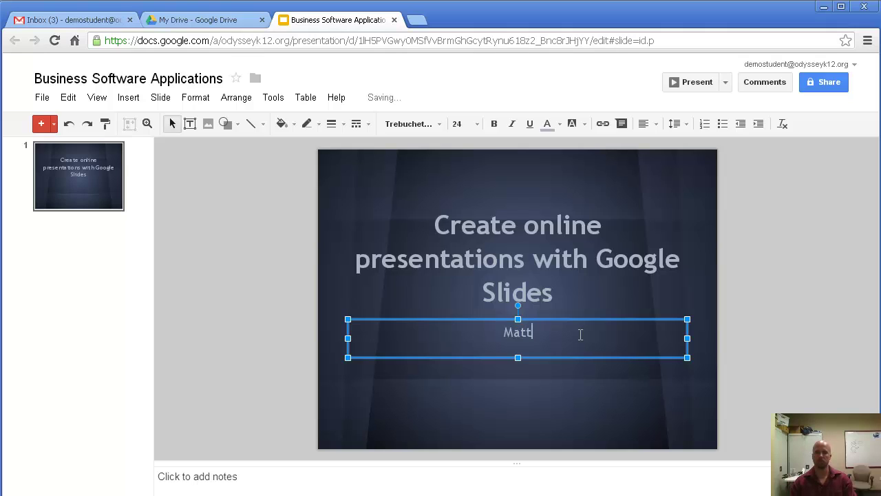
pyautogui.write(' Ladwig')
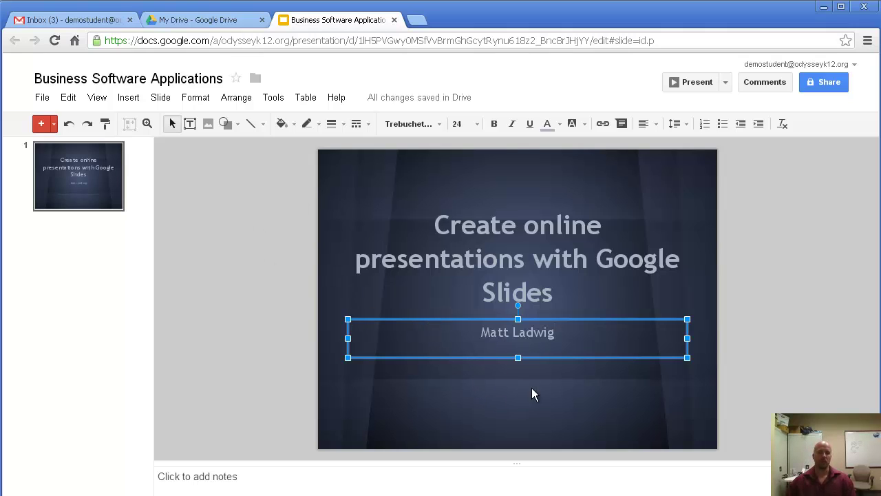
# - Dismiss the first slide's context menu and show the New slide layout choices
pyautogui.rightClick(65, 182)
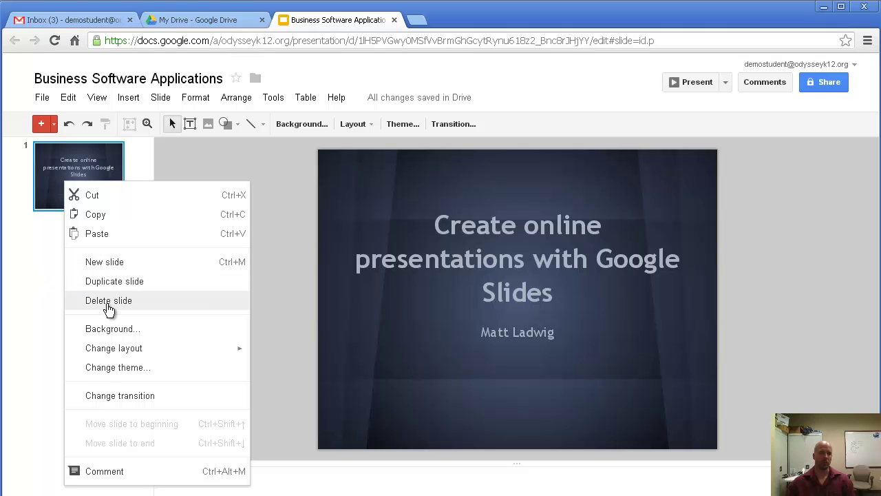
pyautogui.moveTo(114, 348)
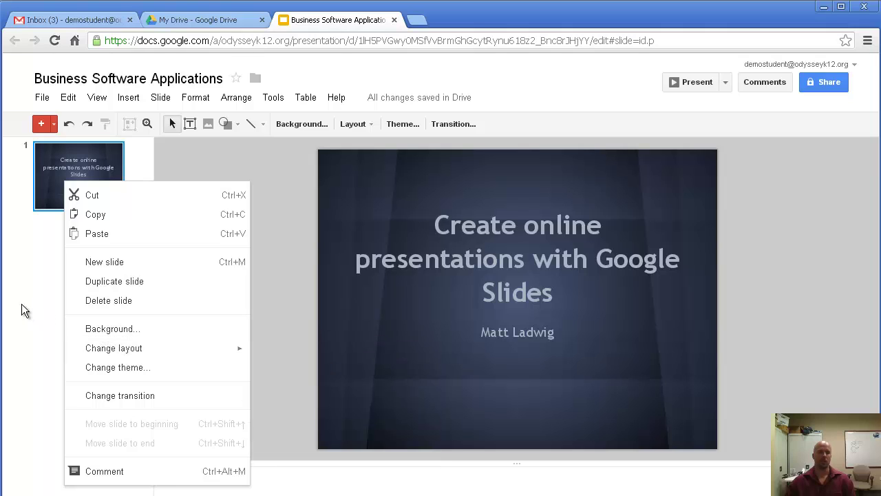
pyautogui.click(54, 243)
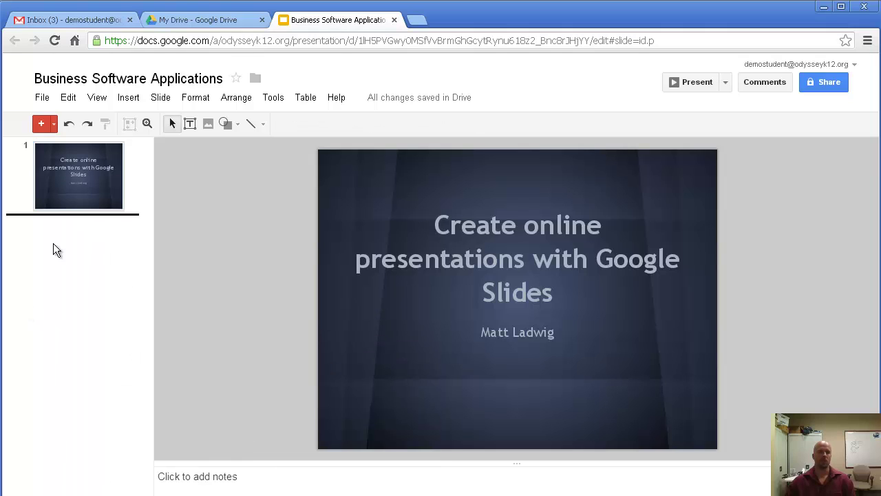
pyautogui.click(54, 123)
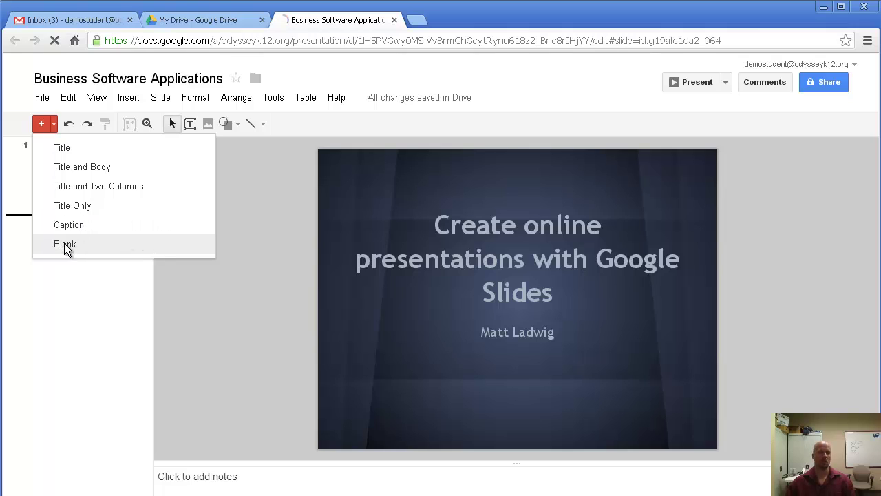
# - Add five blank slides after the title slide, select slide 2, and open a new browser tab
pyautogui.click(65, 245)
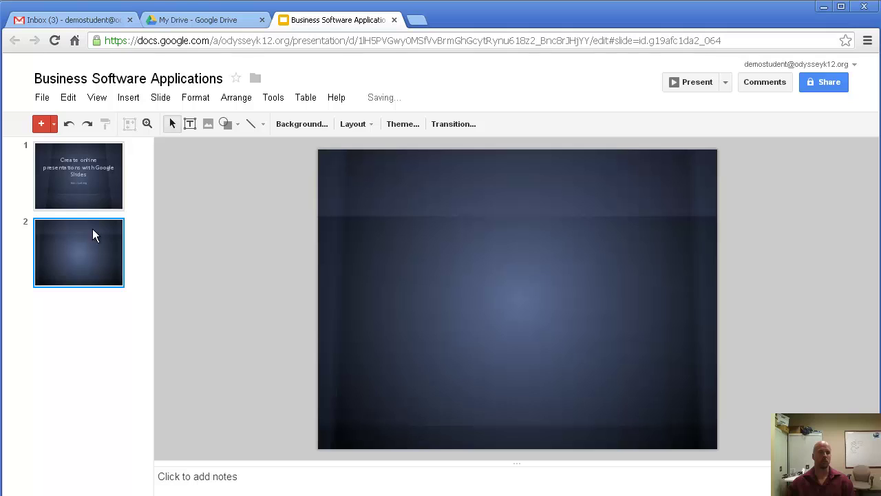
pyautogui.click(40, 125)
pyautogui.click(40, 124)
pyautogui.click(40, 125)
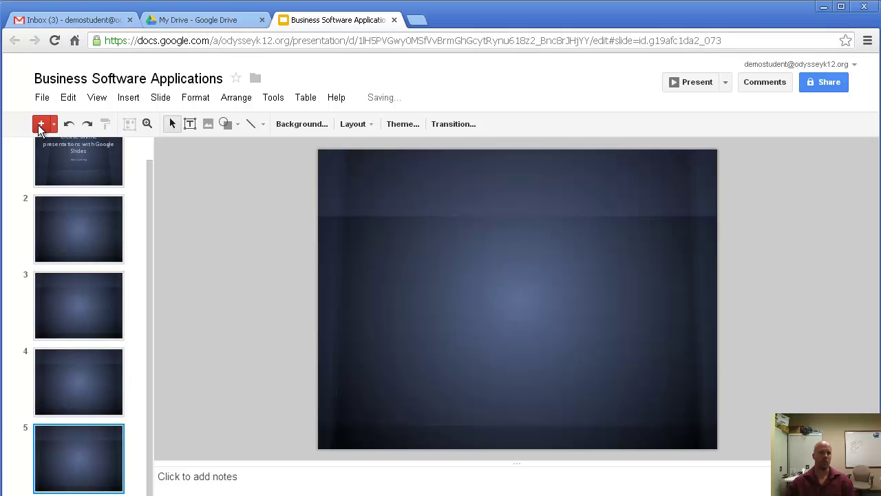
pyautogui.click(40, 125)
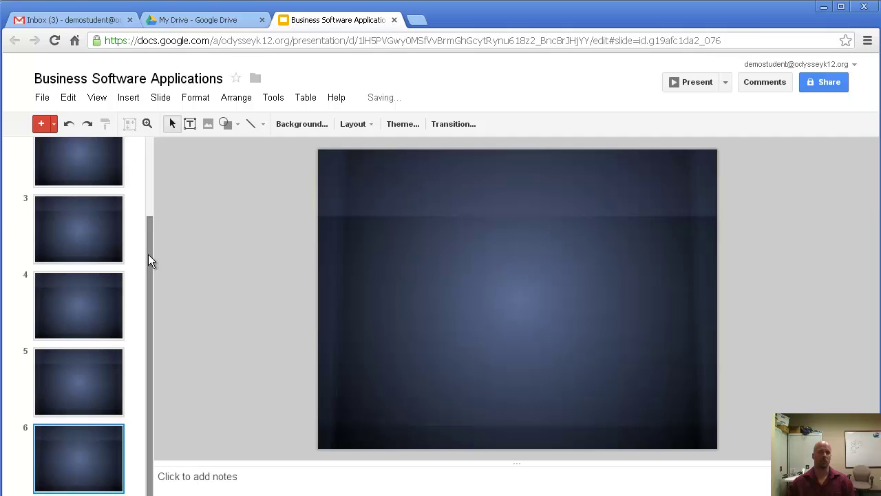
pyautogui.moveTo(148, 254); pyautogui.dragTo(146, 157)
pyautogui.click(70, 247)
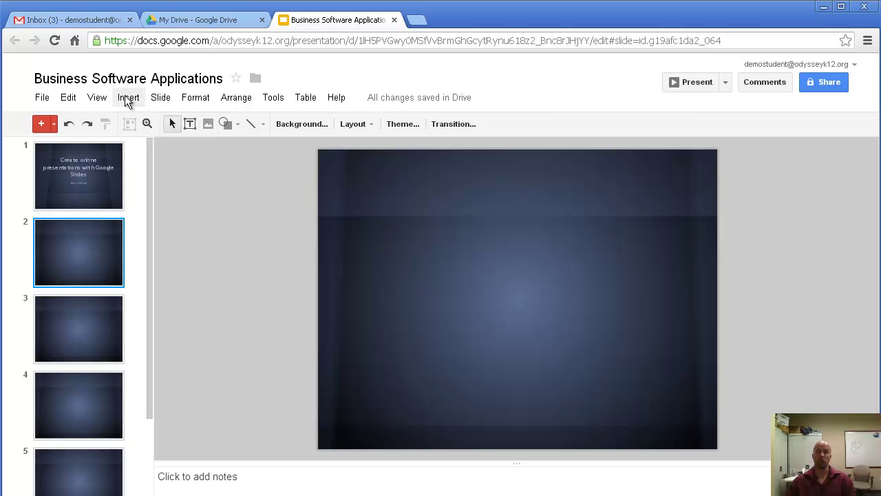
pyautogui.click(417, 20)
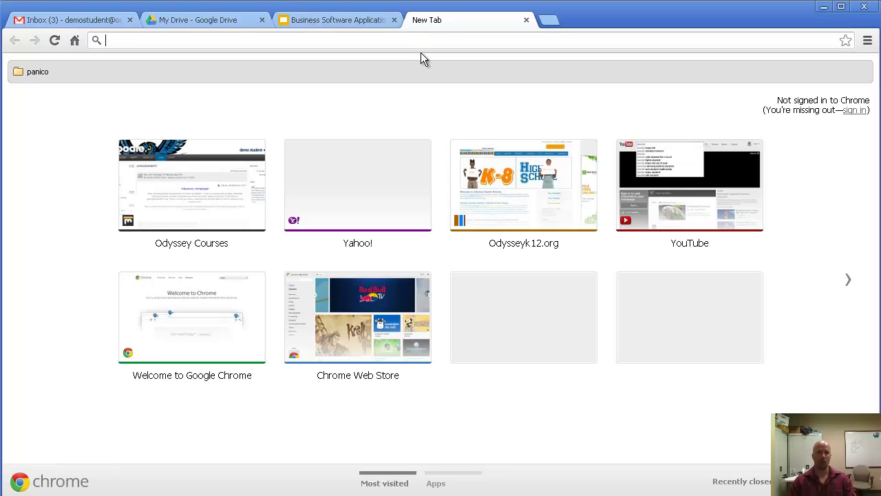
# - Search for 'google slides logo' and switch the results to Images
pyautogui.write('google slide')
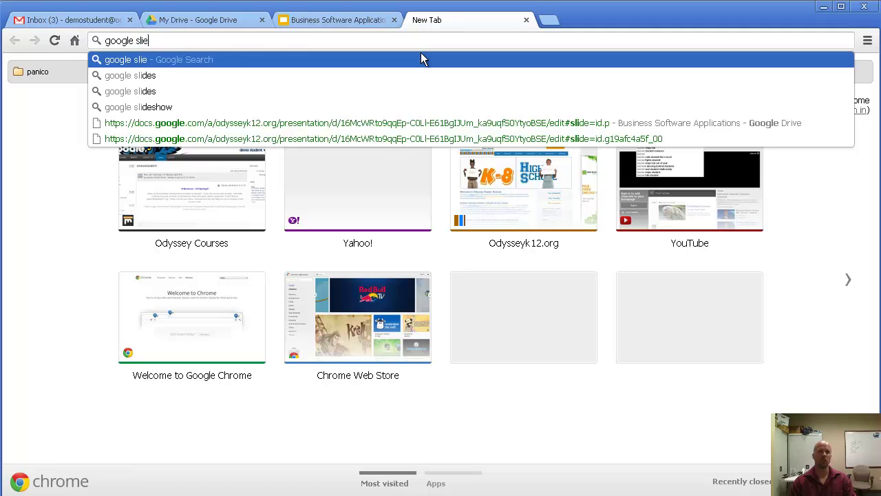
pyautogui.press('BackSpace')
pyautogui.write('des logo')
pyautogui.press('Return')
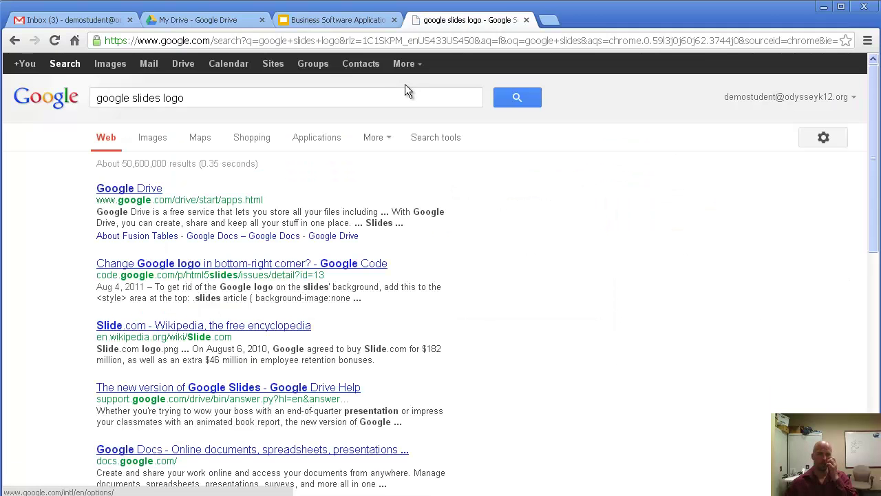
pyautogui.click(154, 139)
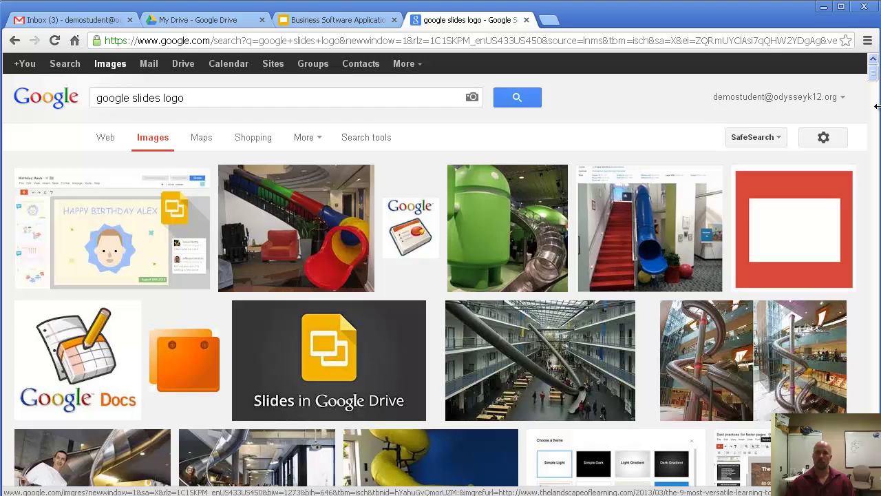
# - Preview the 'Slides in Google Drive' image and open the original full-size logo
pyautogui.moveTo(878, 113); pyautogui.dragTo(877, 112)
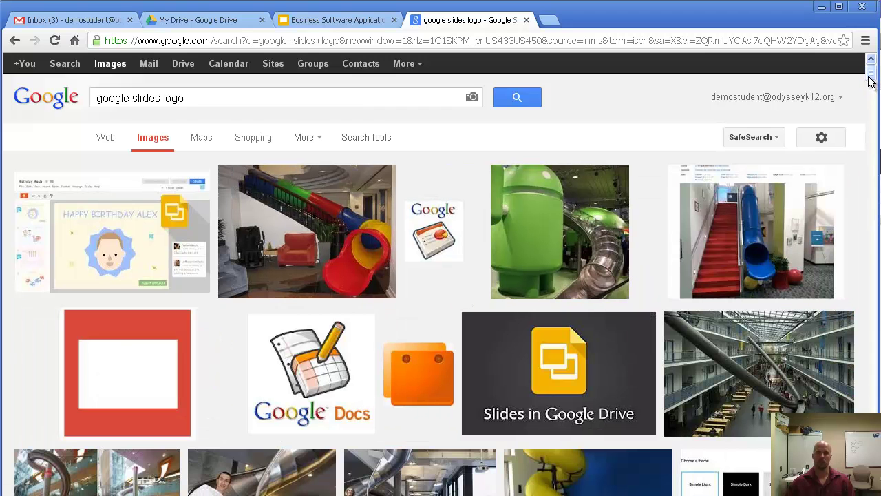
pyautogui.scroll(-3, 877, 89)
pyautogui.scroll(3, 876, 90)
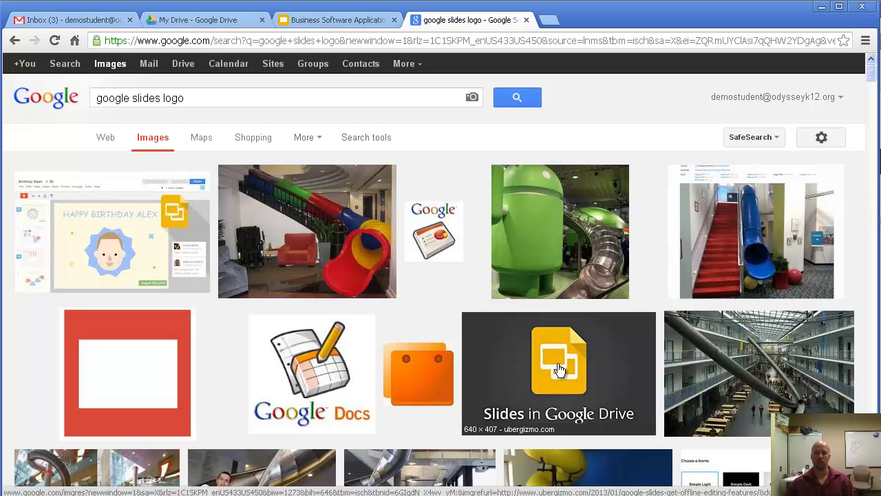
pyautogui.moveTo(557, 362); pyautogui.dragTo(551, 365)
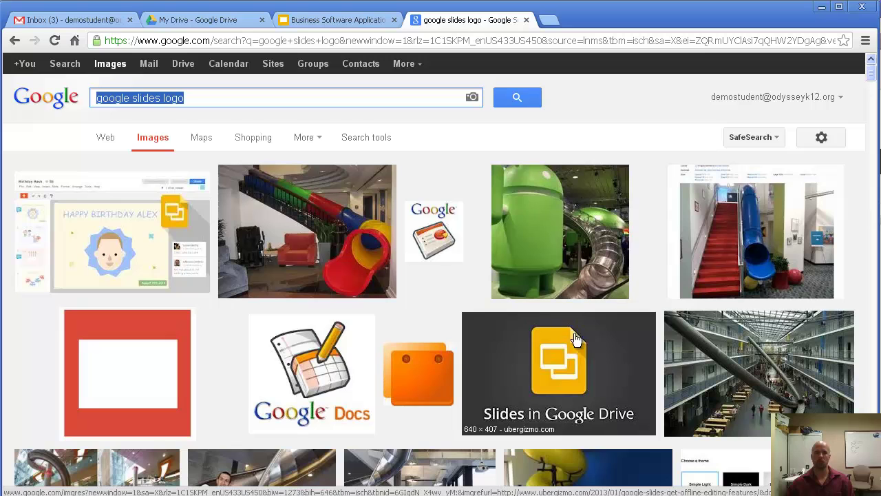
pyautogui.click(551, 361)
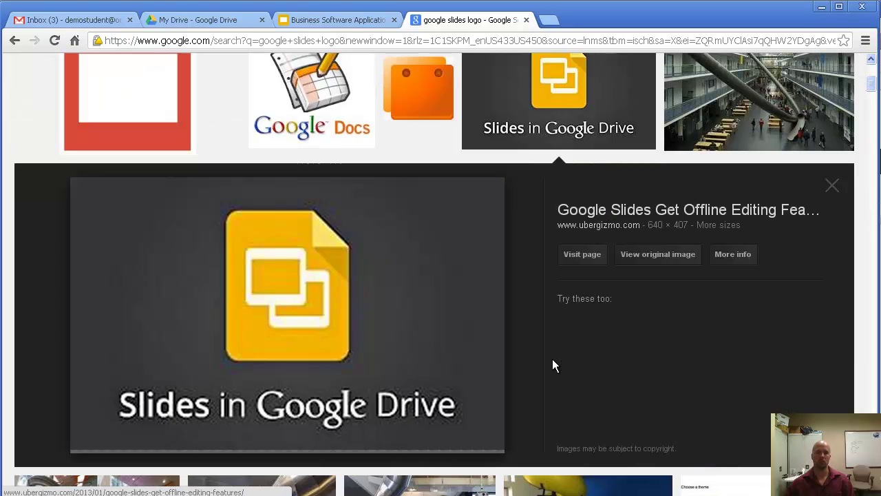
pyautogui.click(657, 259)
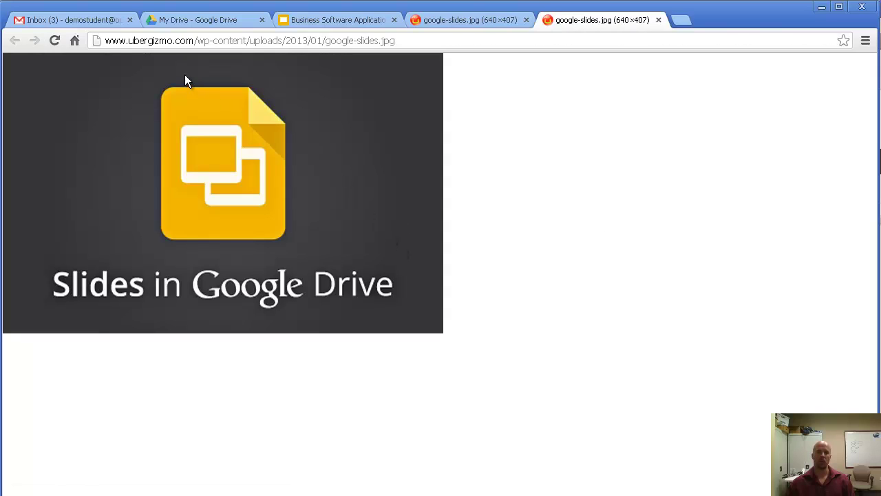
# - Copy the logo's image URL and switch back to the Business Software Applications tab
pyautogui.click(177, 39)
pyautogui.click(210, 171)
pyautogui.rightClick(209, 169)
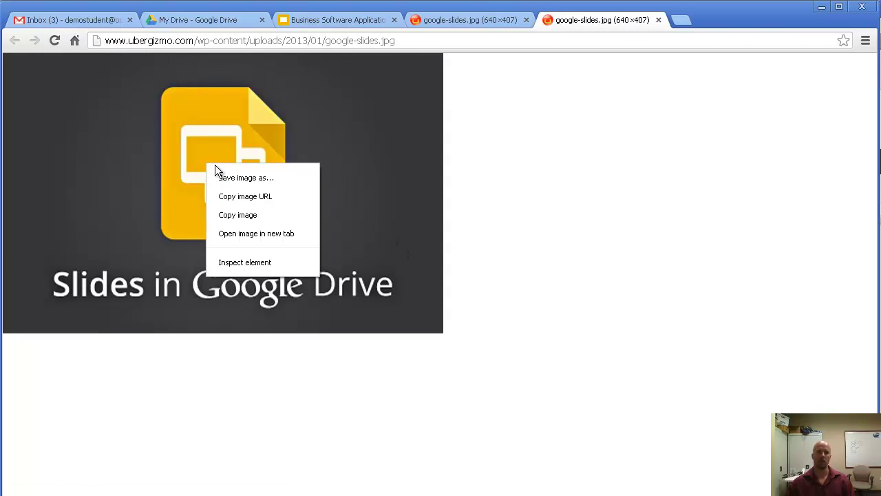
pyautogui.click(247, 198)
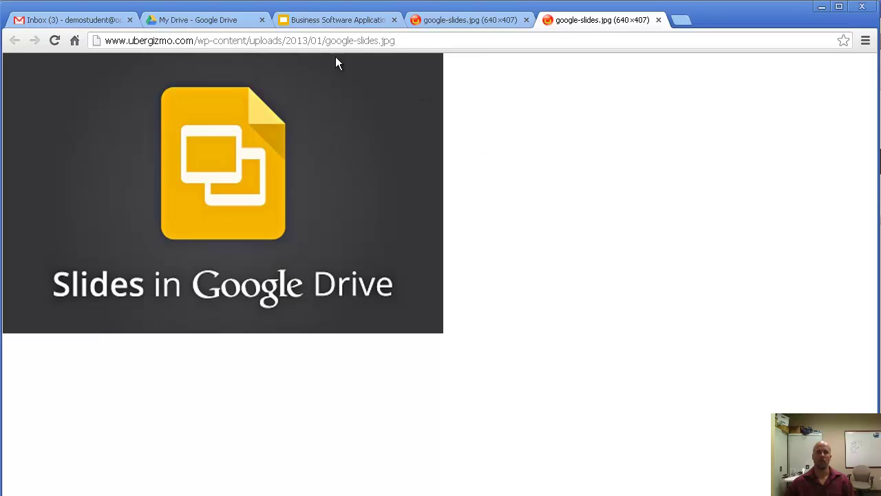
pyautogui.click(286, 20)
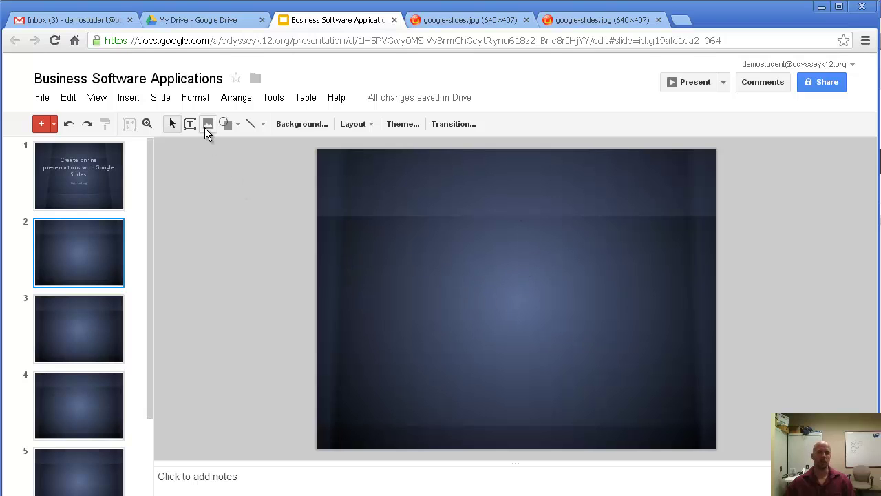
# - Insert the logo onto slide 2 via Insert > Image > By URL with the copied address
pyautogui.click(129, 99)
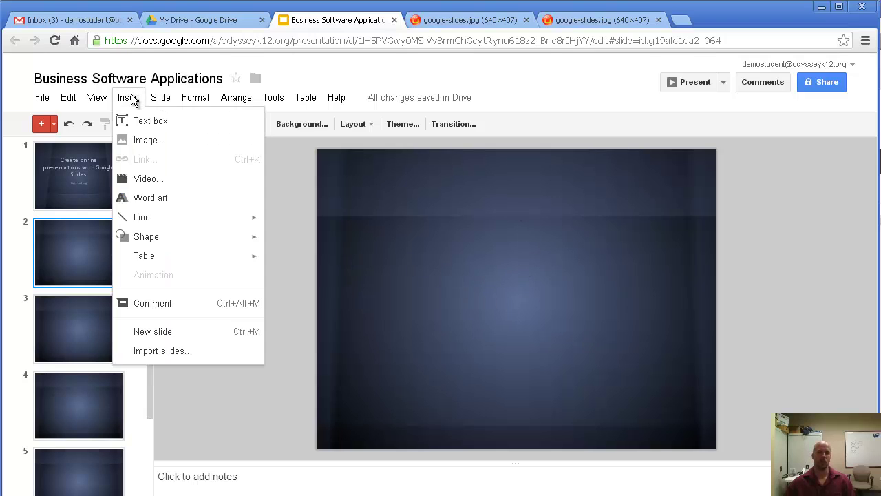
pyautogui.click(148, 140)
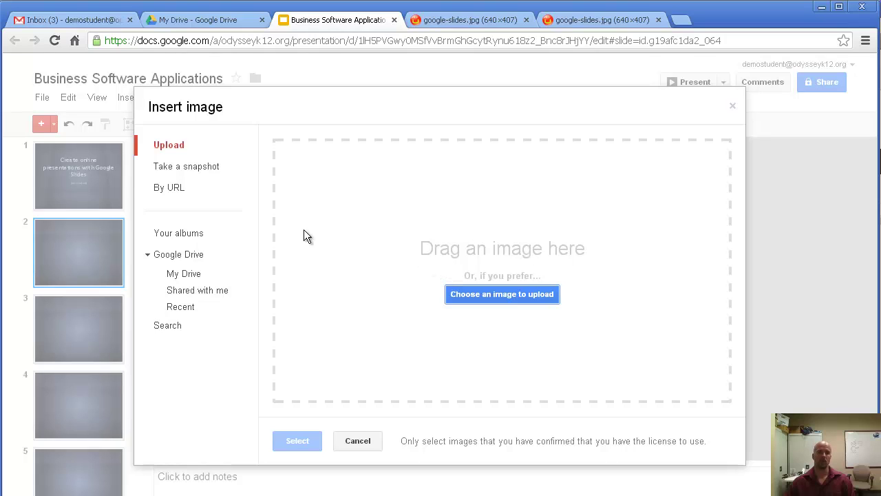
pyautogui.click(175, 194)
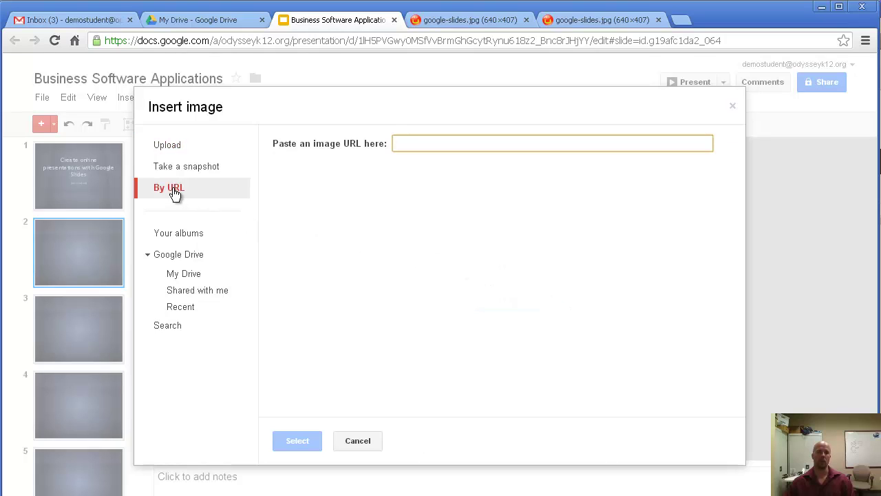
pyautogui.rightClick(400, 144)
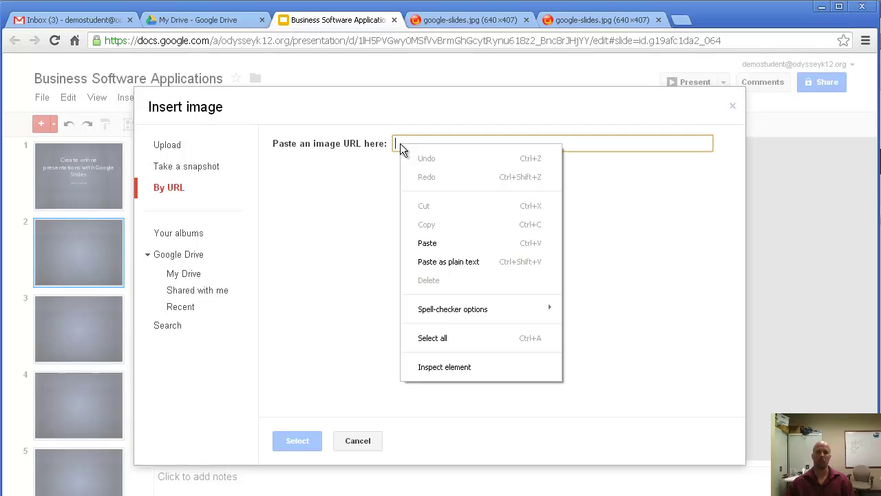
pyautogui.click(434, 240)
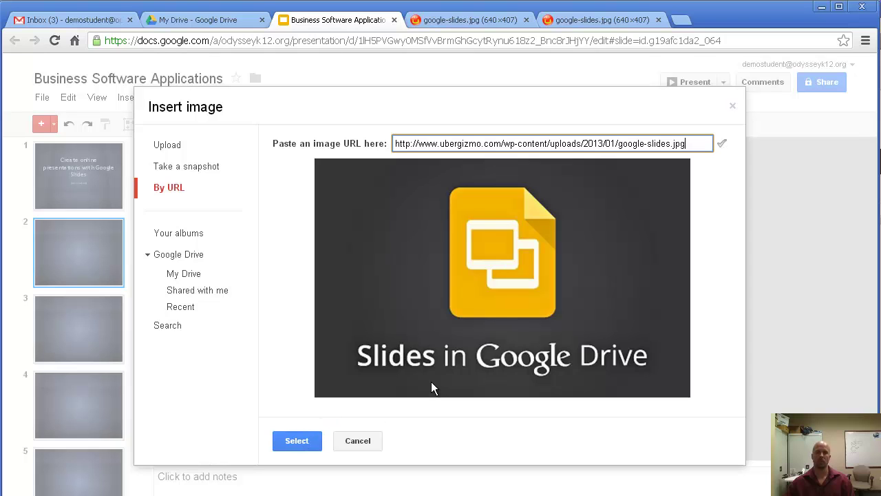
pyautogui.click(300, 444)
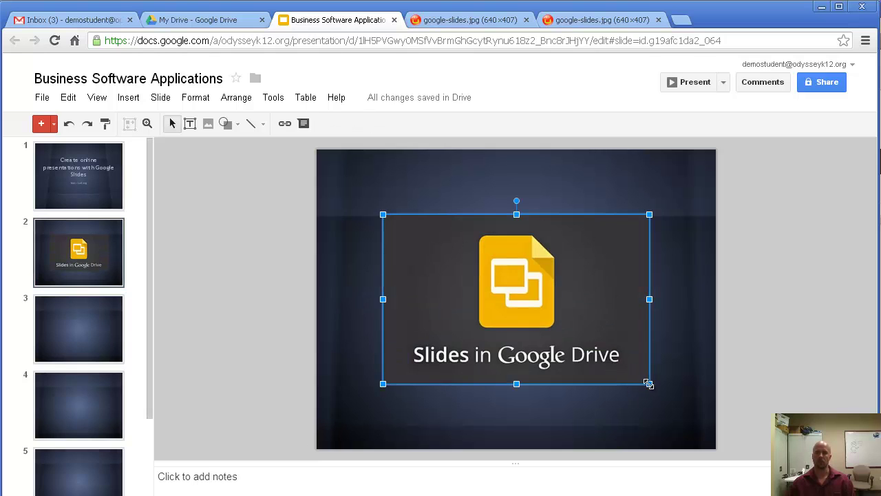
# - Shrink the Google Slides logo on slide 2 and move it to the upper right corner
pyautogui.moveTo(650, 383); pyautogui.dragTo(574, 321)
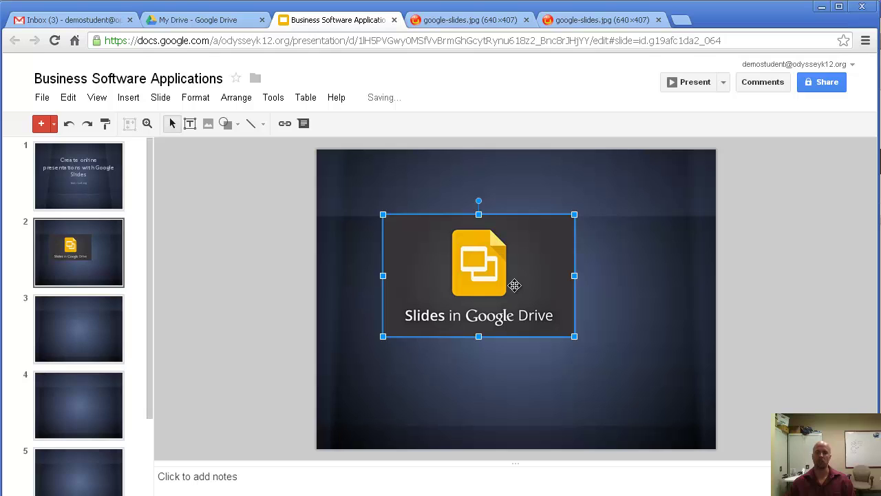
pyautogui.moveTo(482, 271); pyautogui.dragTo(584, 253)
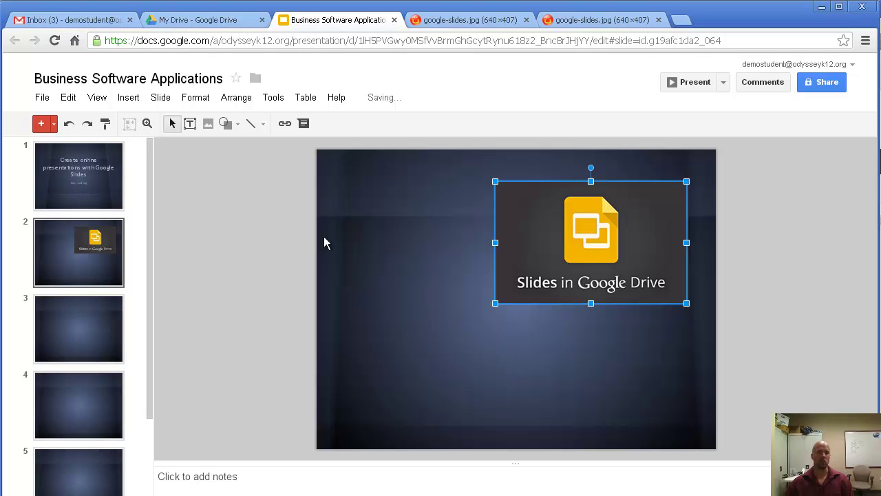
pyautogui.click(262, 127)
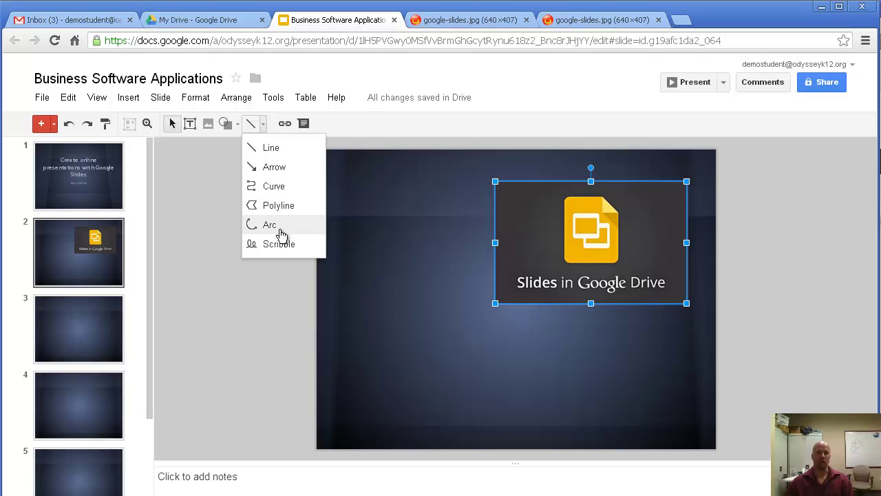
# - Draw a right block arrow left of the logo, enlarge it, thin its shaft, and tilt it up-right
pyautogui.click(238, 128)
pyautogui.moveTo(279, 175)
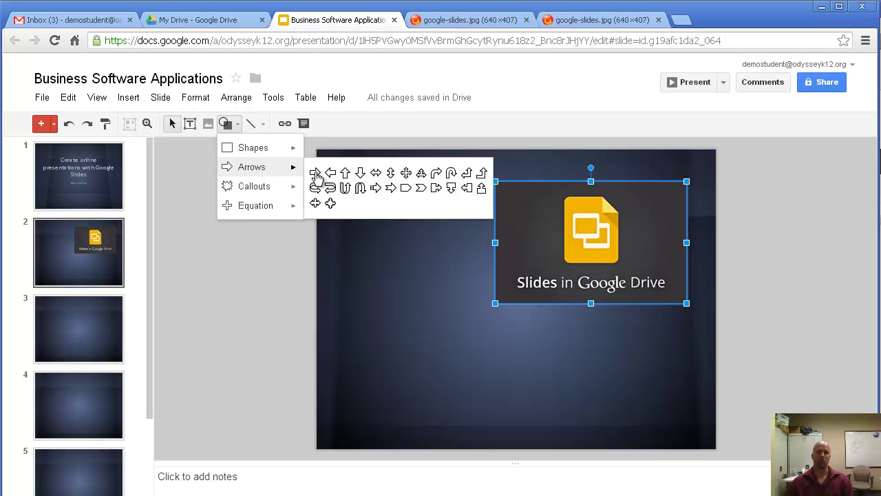
pyautogui.moveTo(269, 209)
pyautogui.click(314, 172)
pyautogui.moveTo(388, 253); pyautogui.dragTo(467, 292)
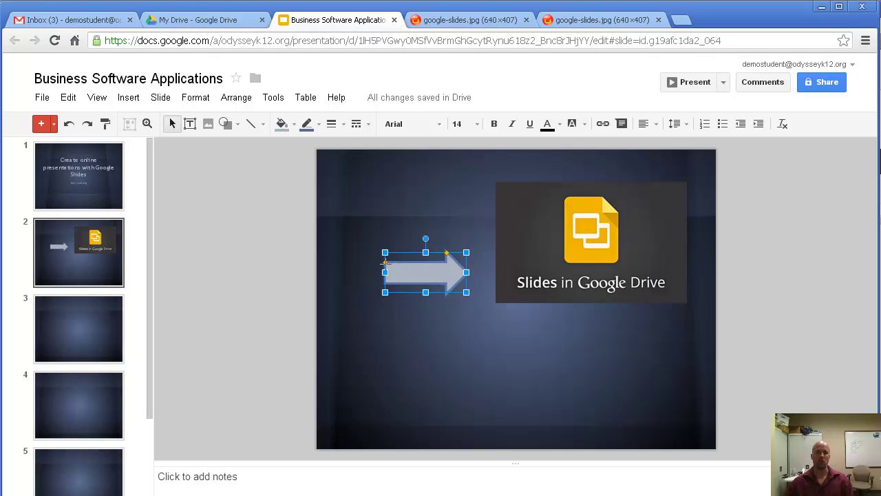
pyautogui.moveTo(385, 292); pyautogui.dragTo(371, 302)
pyautogui.moveTo(371, 265); pyautogui.dragTo(371, 270)
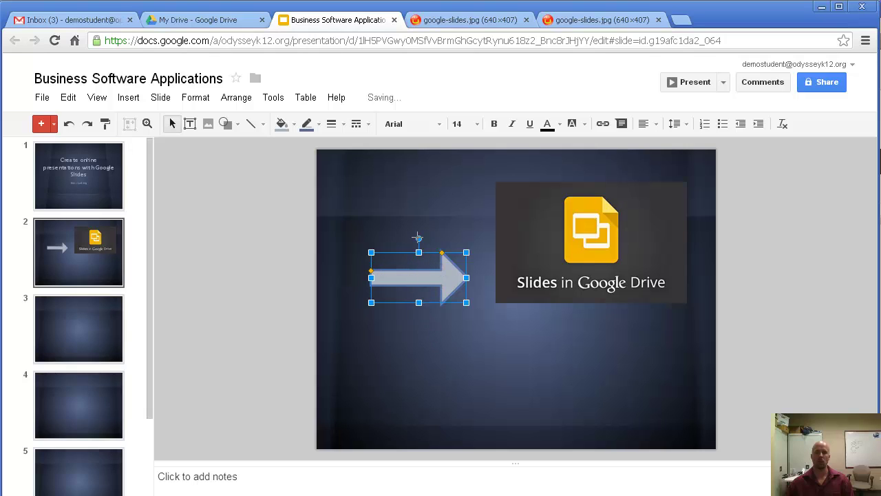
pyautogui.moveTo(419, 239); pyautogui.dragTo(405, 242)
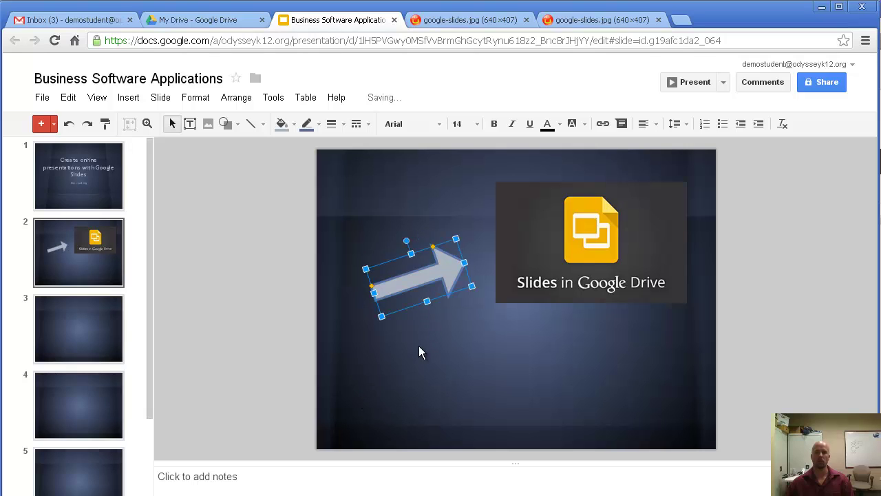
pyautogui.click(622, 380)
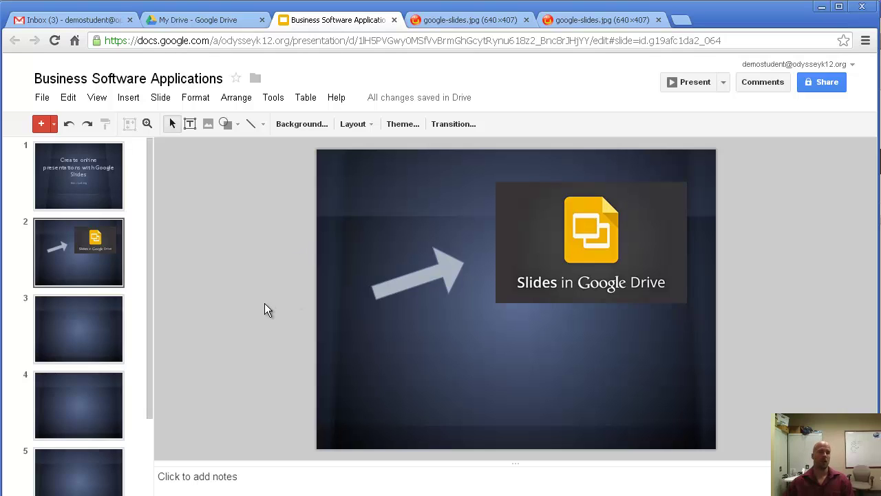
# - Switch slide 3 to the Caption layout and caption it 'The most awesome presentation.'
pyautogui.click(70, 319)
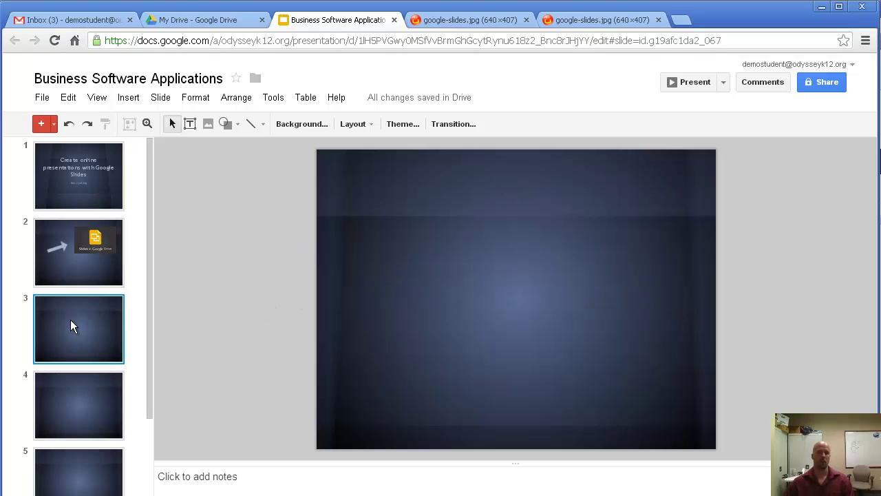
pyautogui.rightClick(76, 332)
pyautogui.moveTo(173, 366)
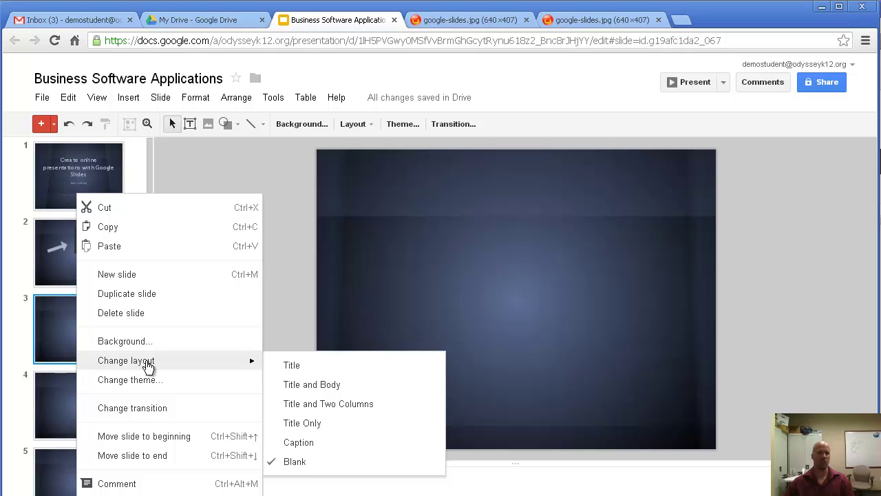
pyautogui.click(309, 441)
pyautogui.click(511, 418)
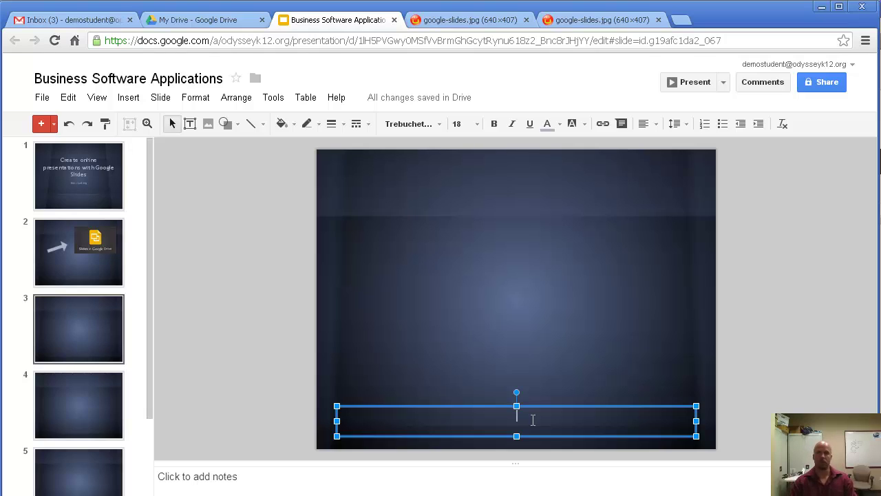
pyautogui.write('The most awesome presentation.')
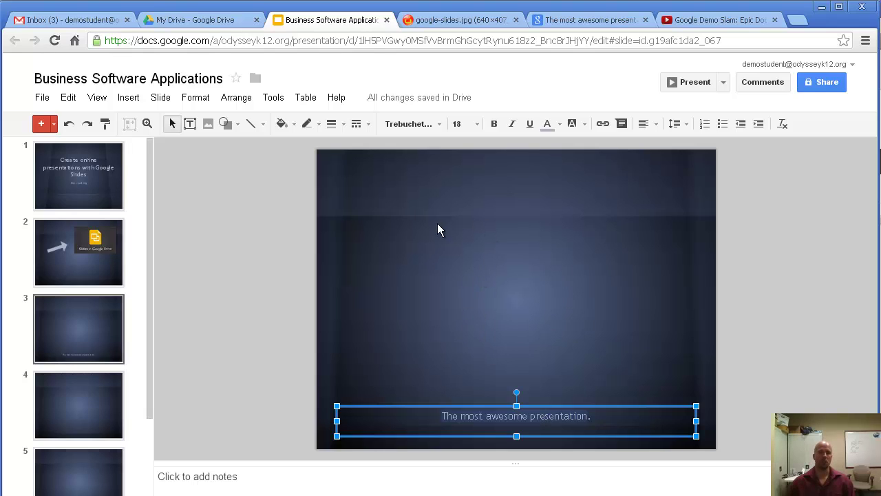
# - Search YouTube for 'the most awesome presentation' and insert the Google Demo Slam video
pyautogui.click(131, 99)
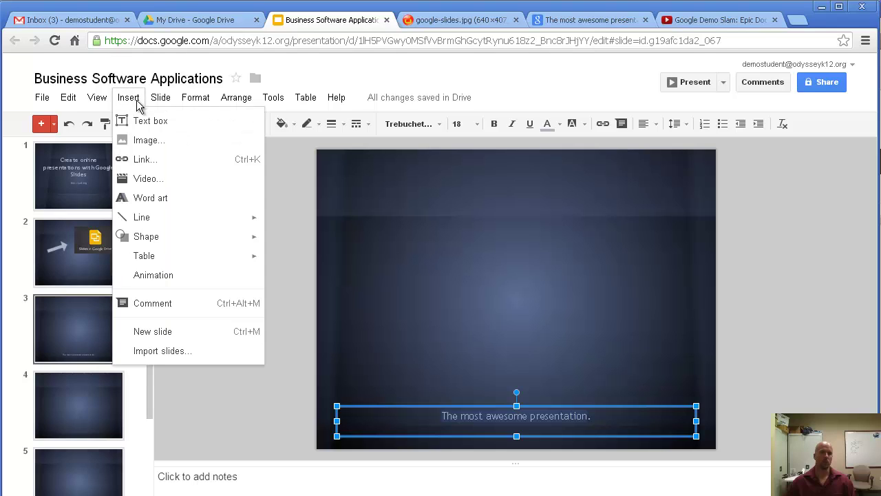
pyautogui.click(141, 180)
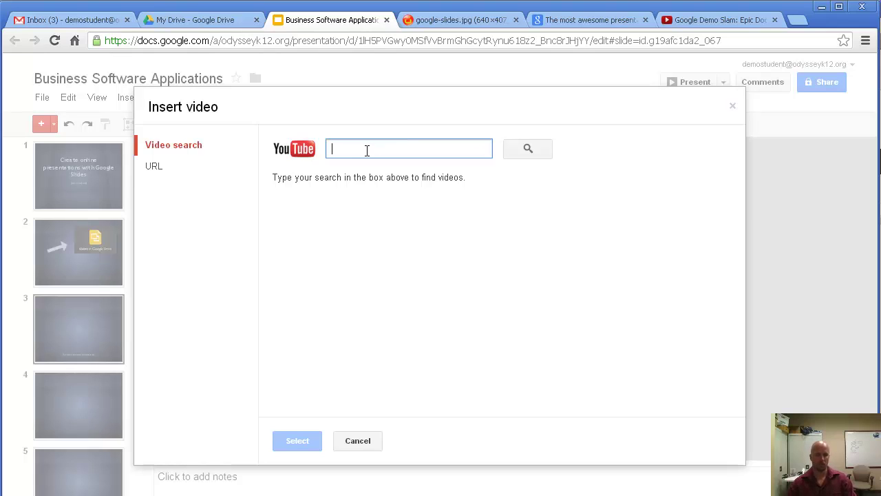
pyautogui.write('the most')
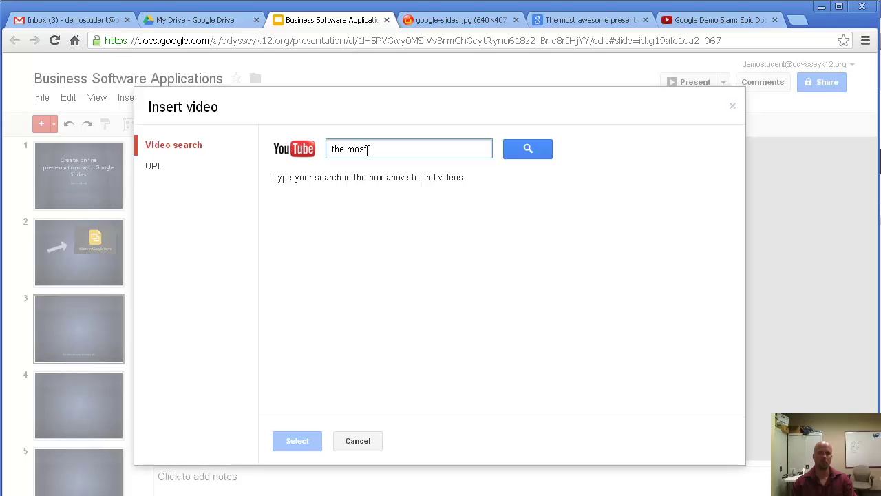
pyautogui.write(' awesome presentation')
pyautogui.press('Return')
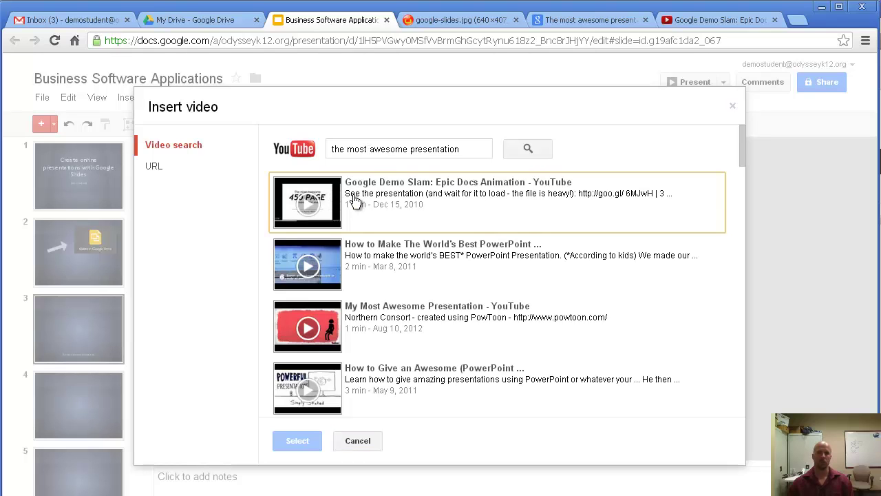
pyautogui.click(355, 198)
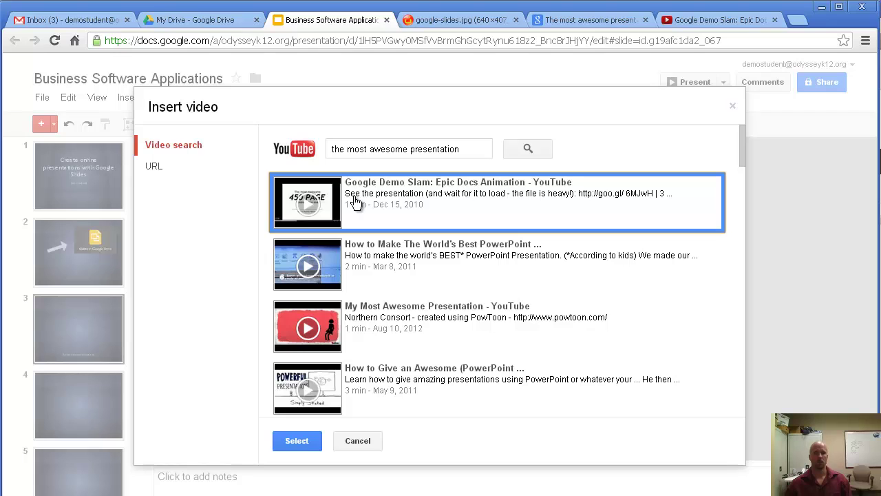
pyautogui.click(303, 441)
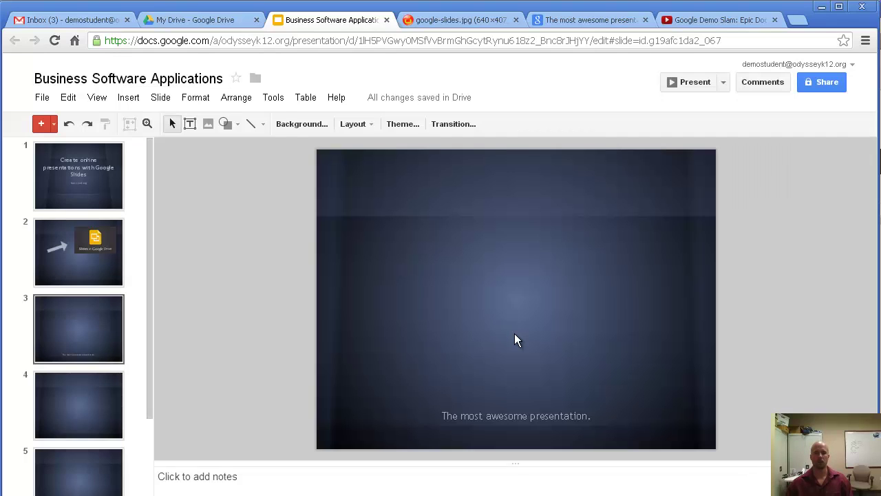
# - Enlarge the Demo Slam video and center it above the caption, then bring up sharing settings
pyautogui.moveTo(496, 294); pyautogui.dragTo(416, 234)
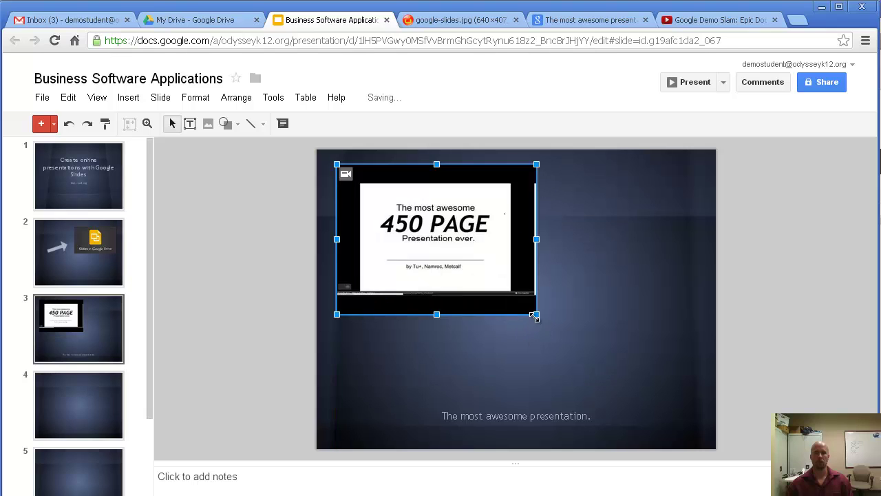
pyautogui.moveTo(537, 315); pyautogui.dragTo(634, 391)
pyautogui.moveTo(531, 298); pyautogui.dragTo(554, 306)
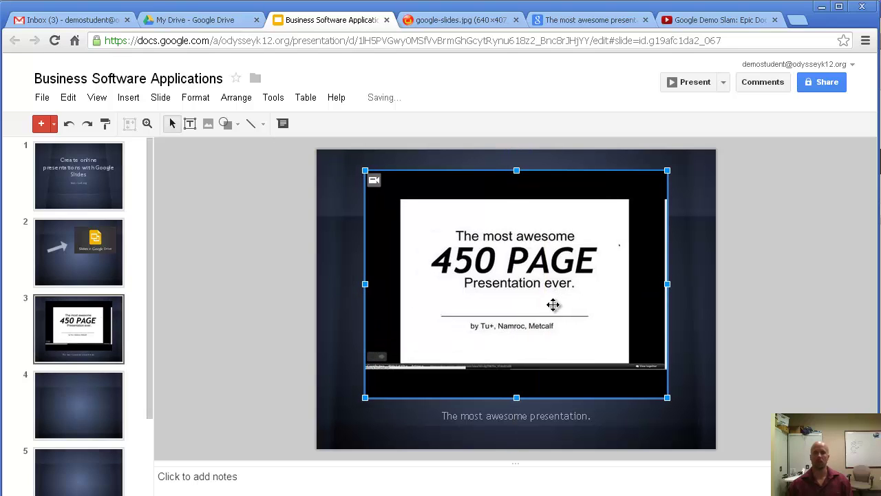
pyautogui.click(344, 318)
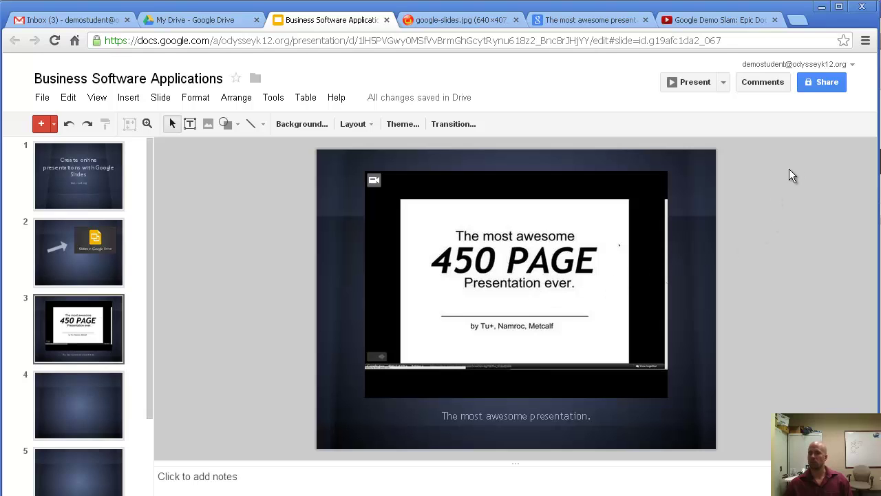
pyautogui.click(825, 84)
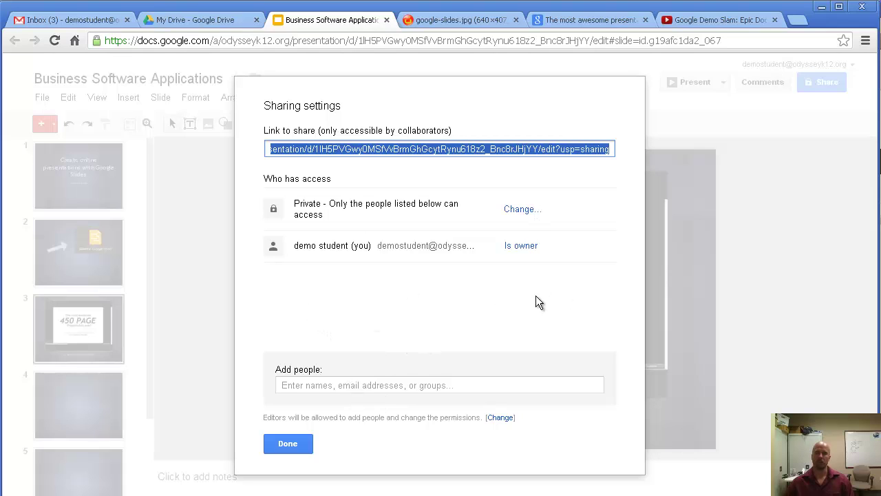
# - Close the Sharing settings dialog with Done
pyautogui.click(285, 444)
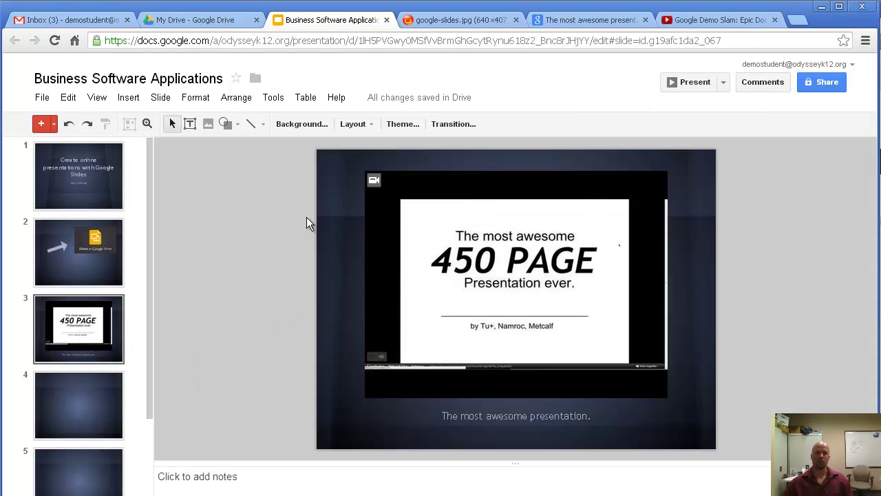
# - Open the Publish to the web dialog from the File menu
pyautogui.click(41, 99)
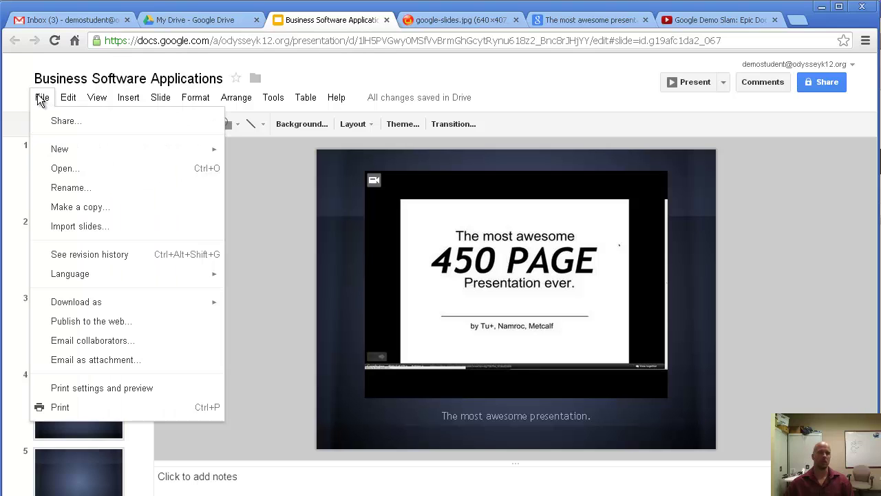
pyautogui.moveTo(97, 306)
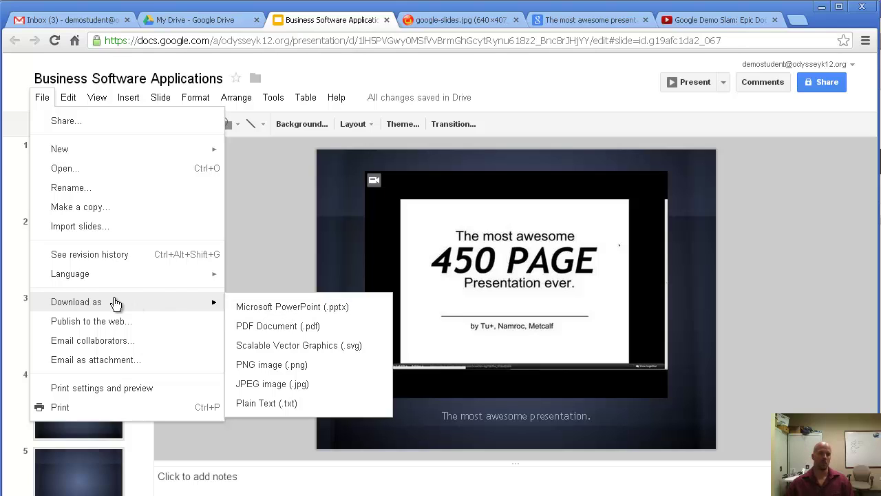
pyautogui.click(90, 323)
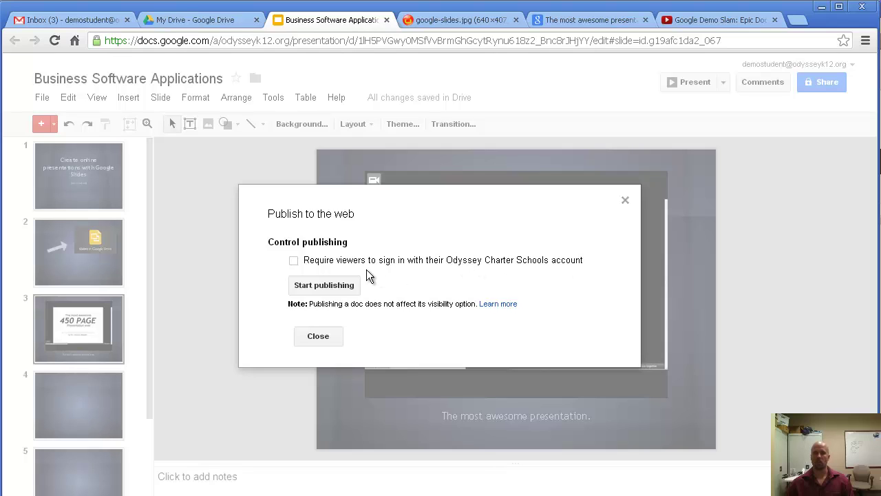
# - Start publishing to the web, confirm, and select the document link and embed code
pyautogui.click(323, 287)
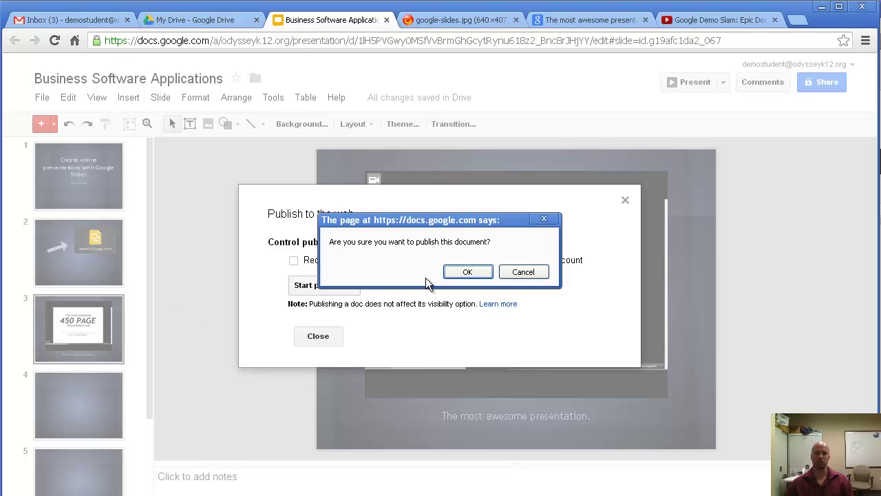
pyautogui.click(466, 274)
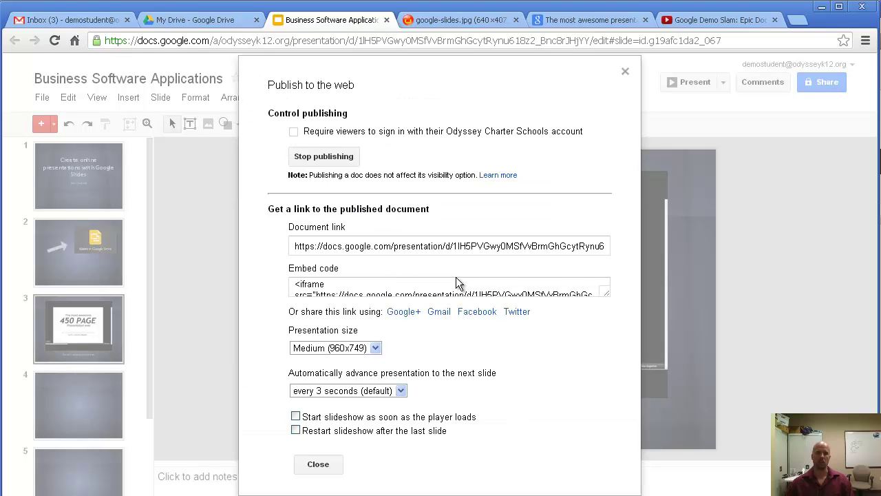
pyautogui.click(347, 242)
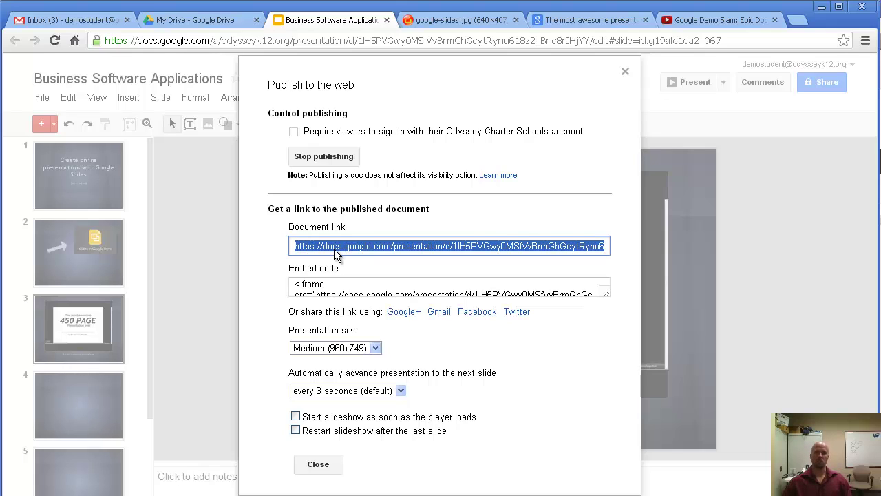
pyautogui.click(350, 284)
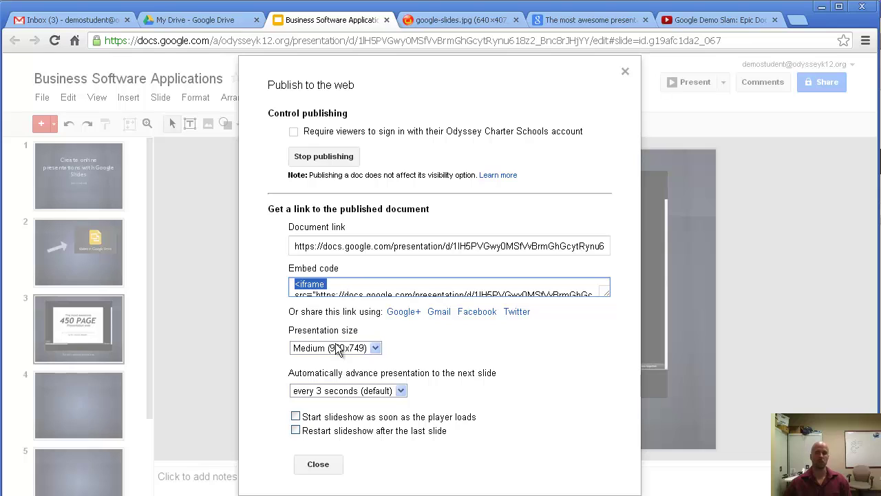
pyautogui.click(376, 350)
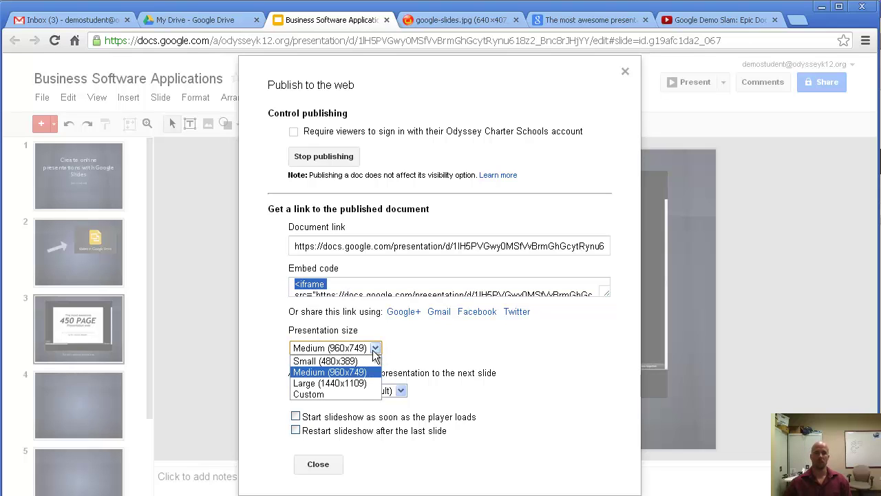